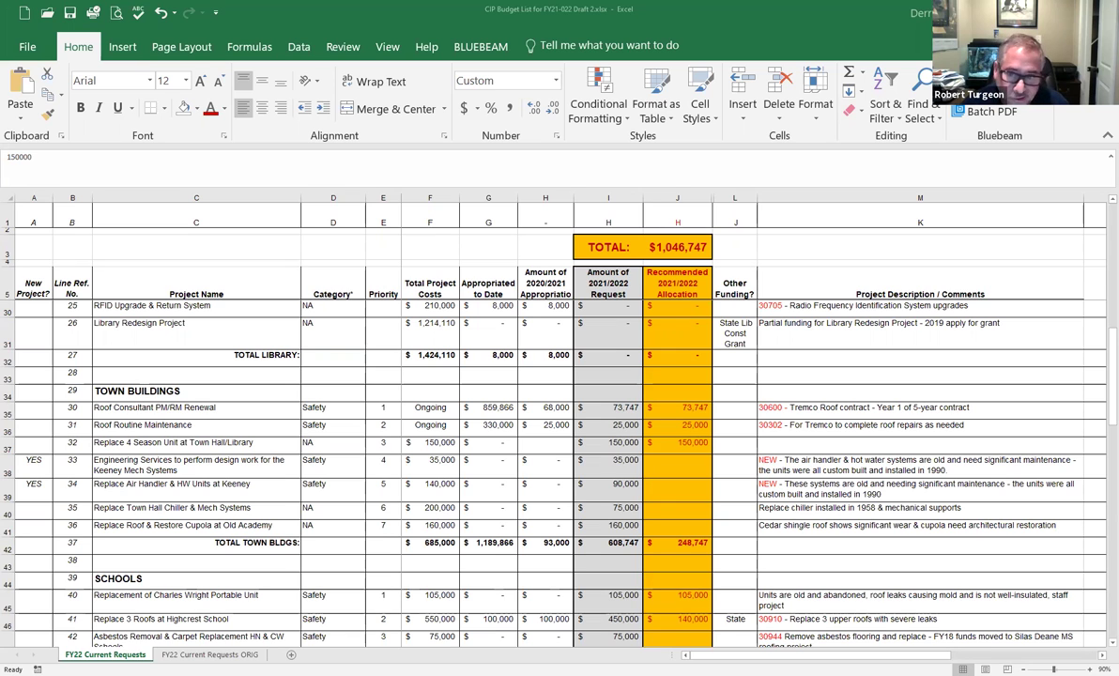
Clear the recommended 2021/2022 allocation for the Replace 4 Season Unit at Town Hall/Library project.
scroll(610, 356, up, 10)
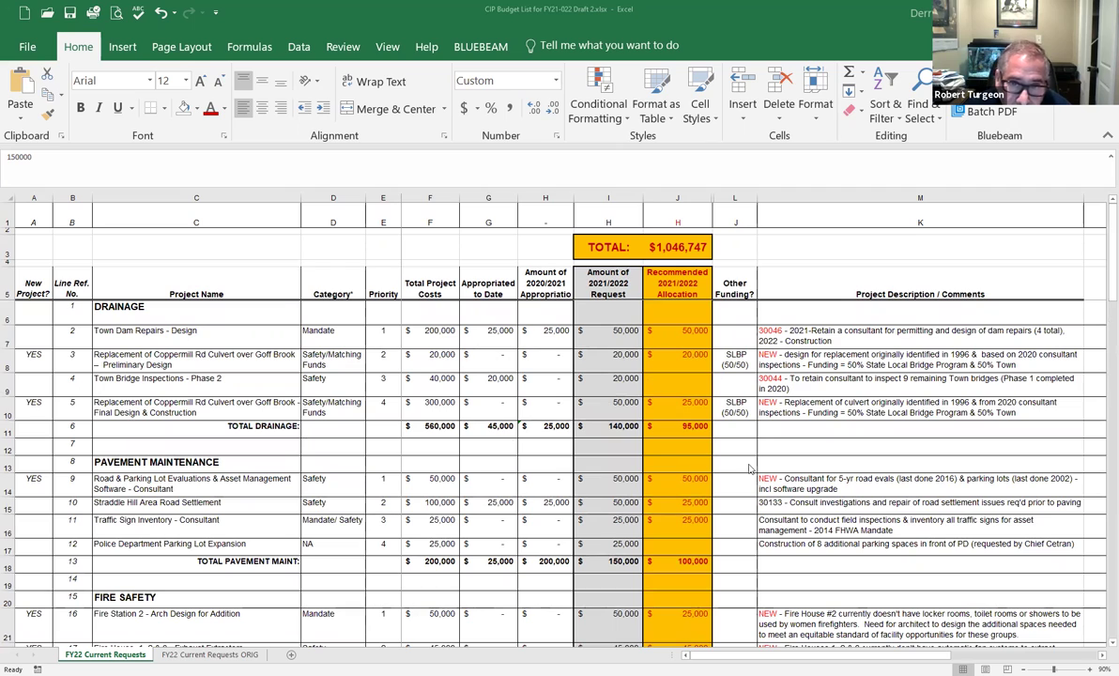
scroll(771, 474, down, 3)
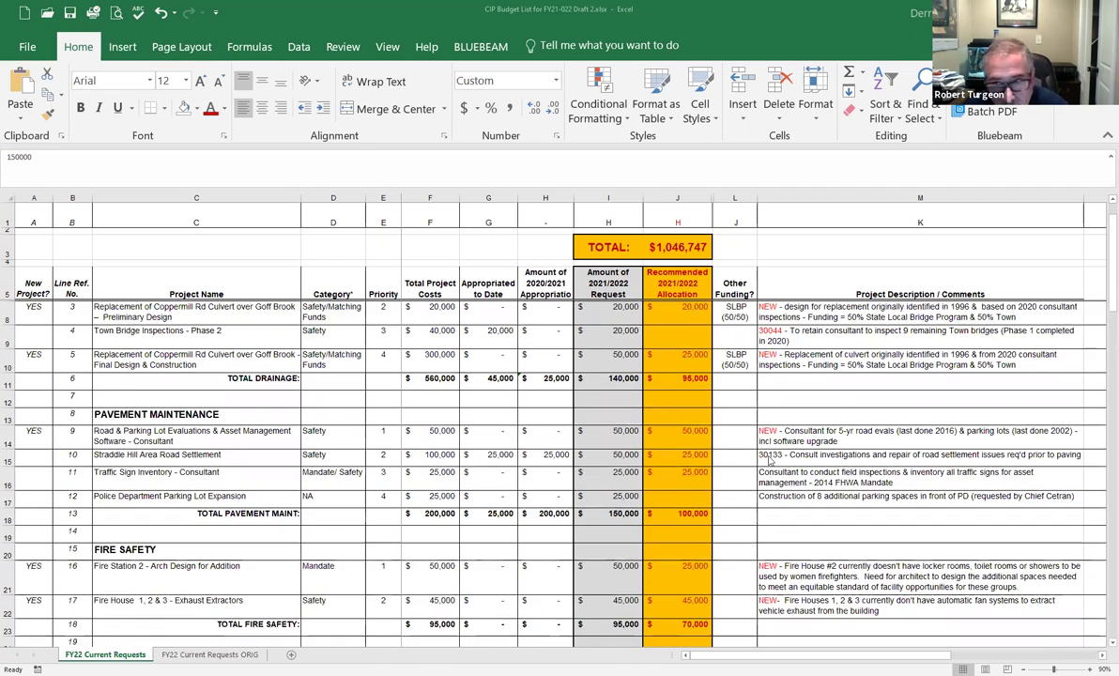
scroll(766, 452, down, 2)
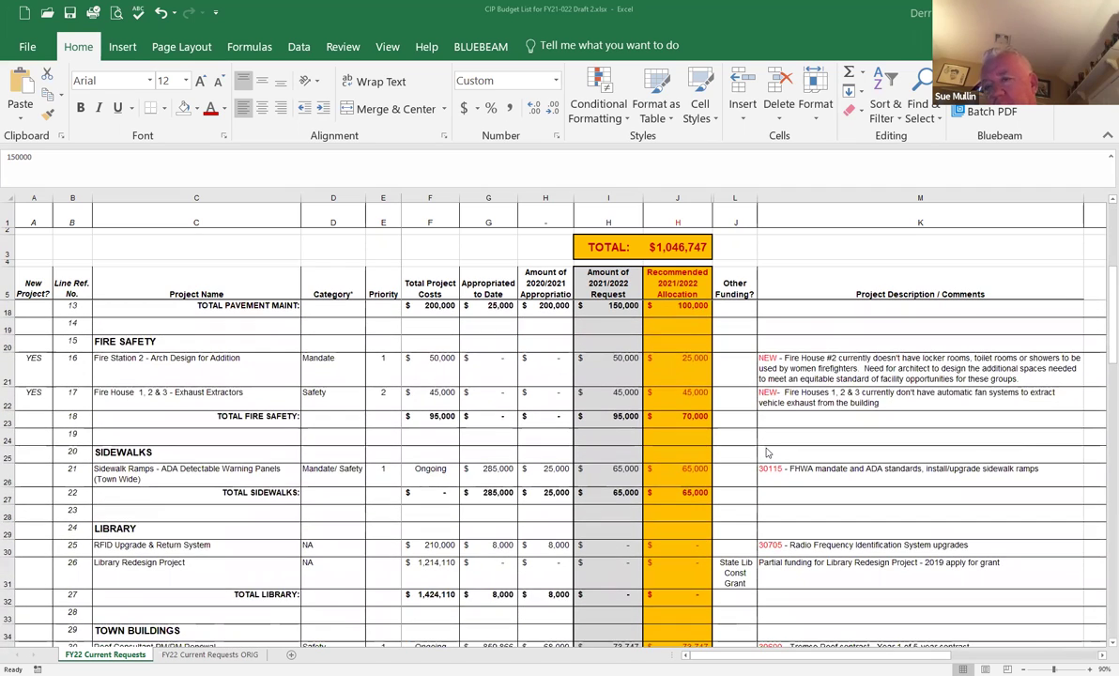
scroll(765, 452, down, 1)
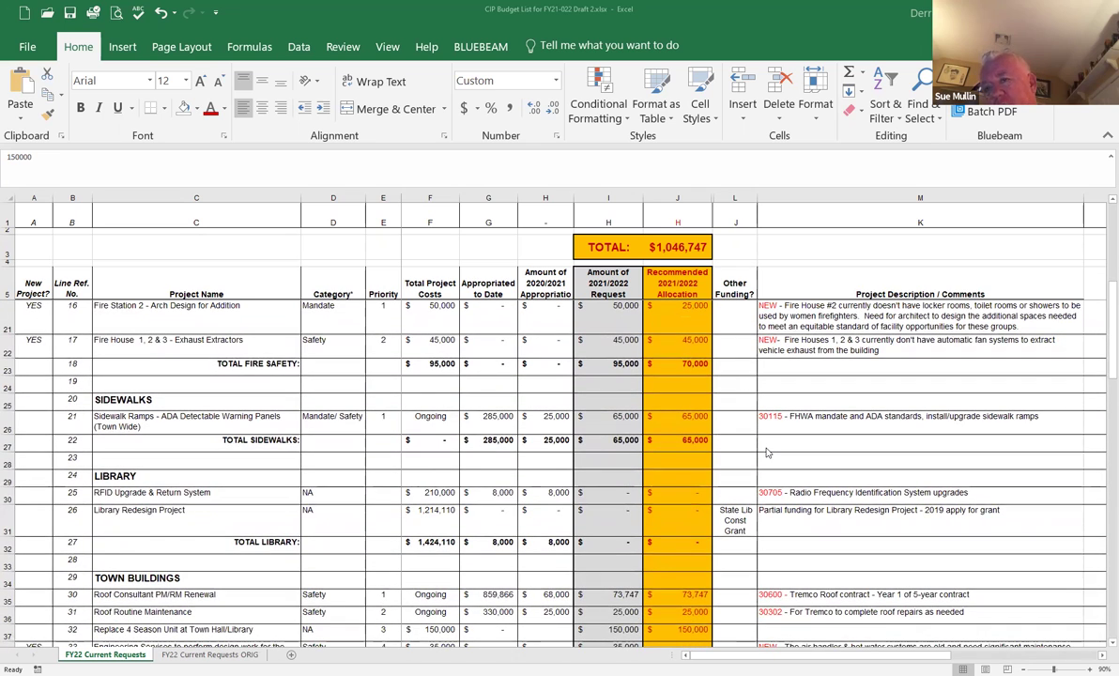
scroll(766, 452, down, 1)
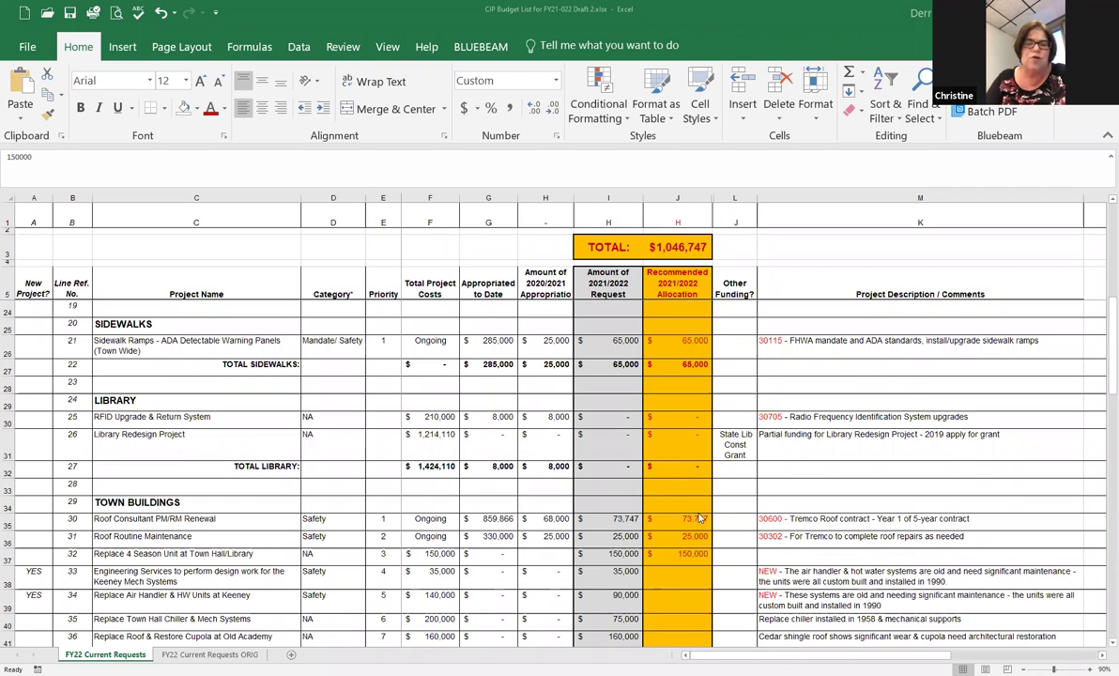
scroll(699, 517, down, 3)
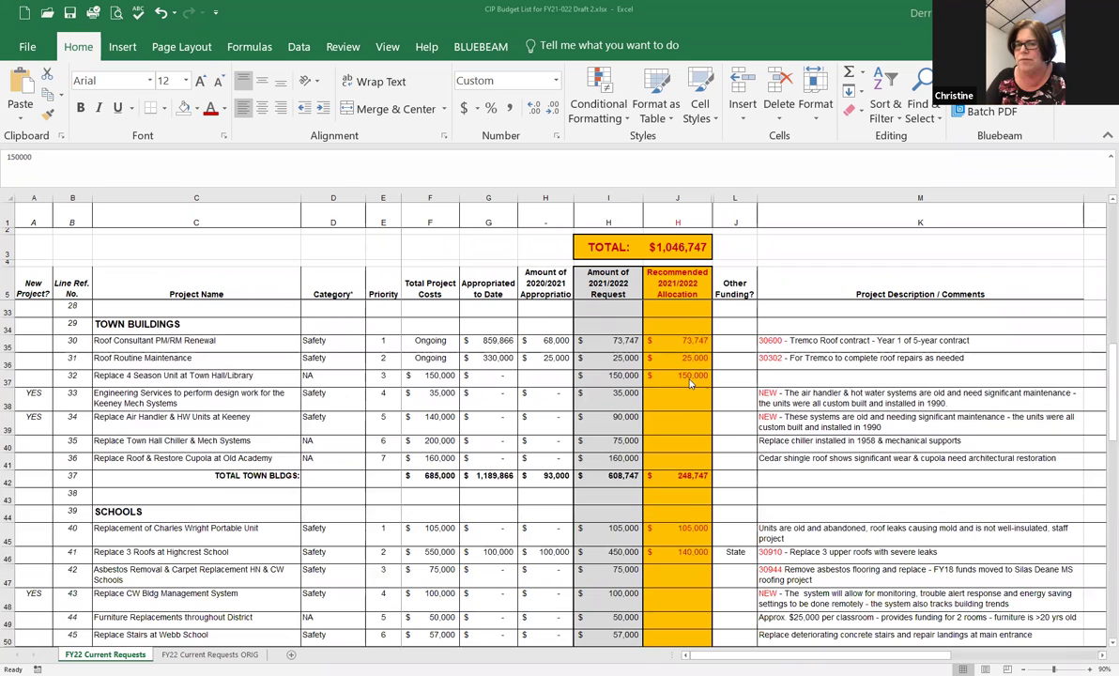
click(688, 377)
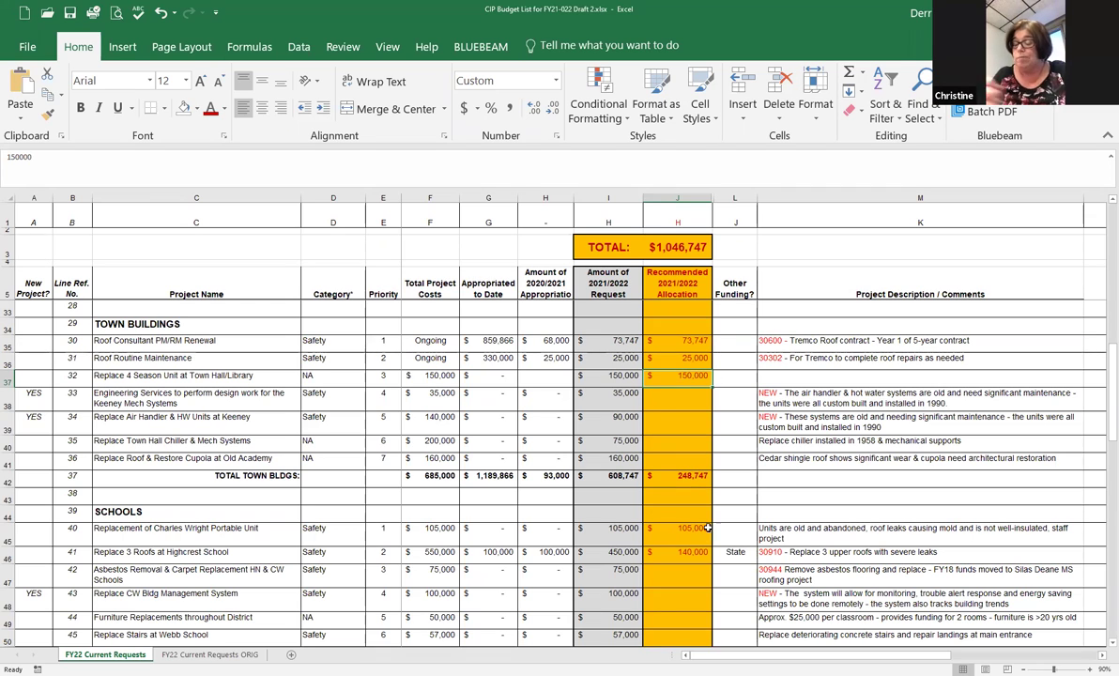
key(Delete)
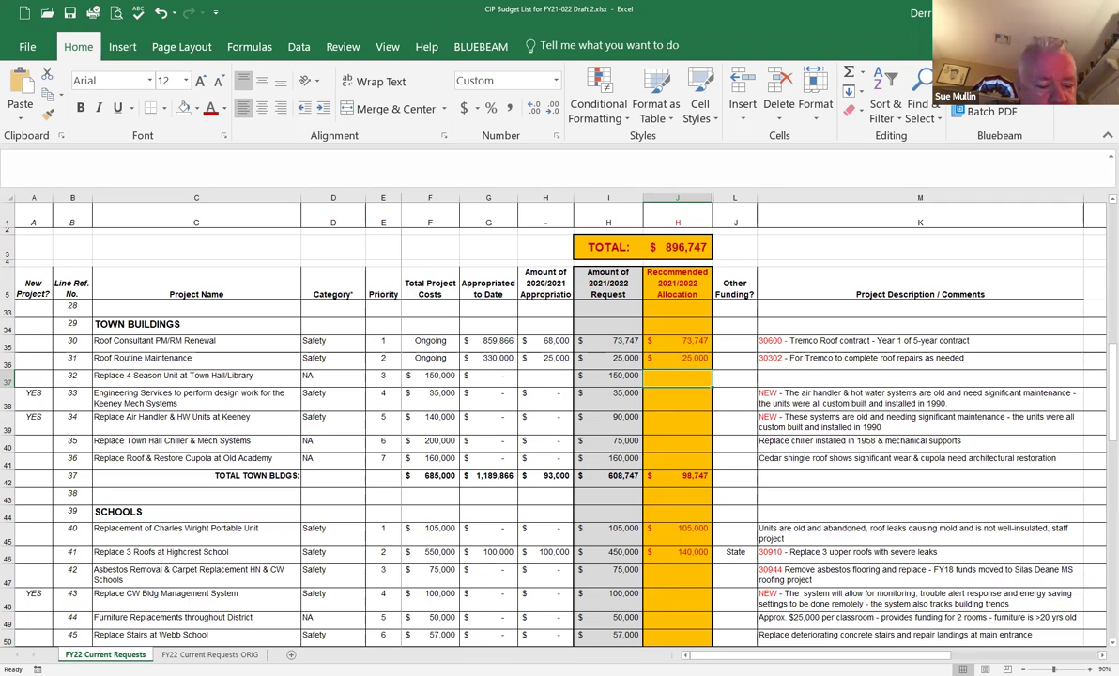
Check the Economic Development allocations and the category summary below the list, and slightly widen the Recommended 2021/2022 Allocation column.
scroll(769, 390, down, 1)
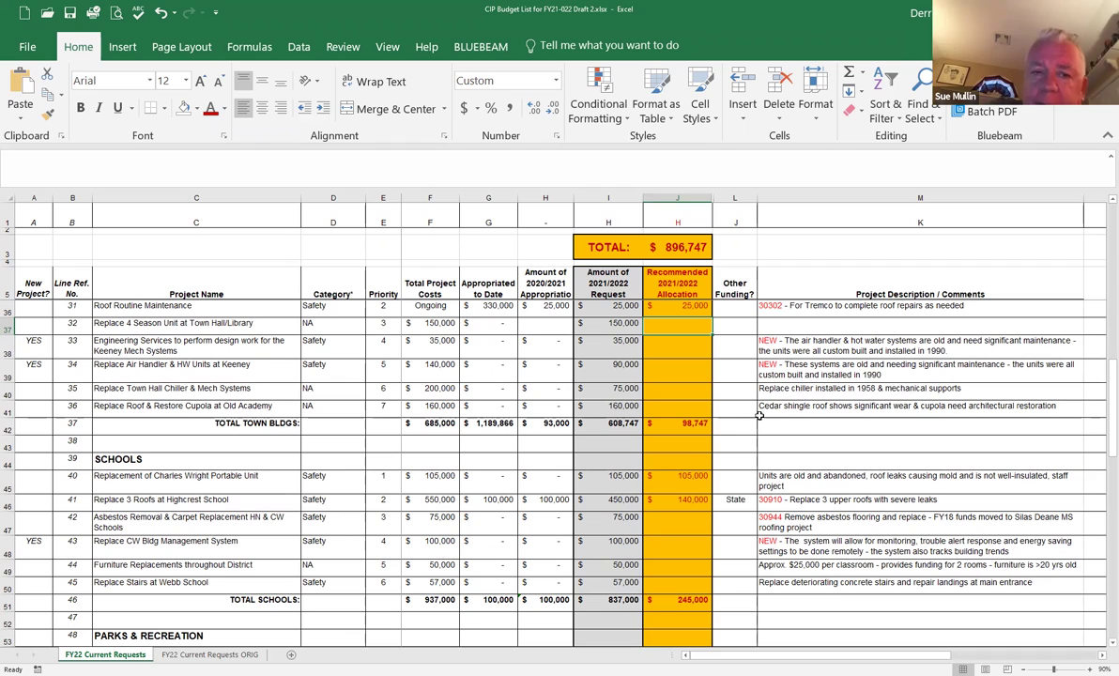
scroll(756, 407, down, 10)
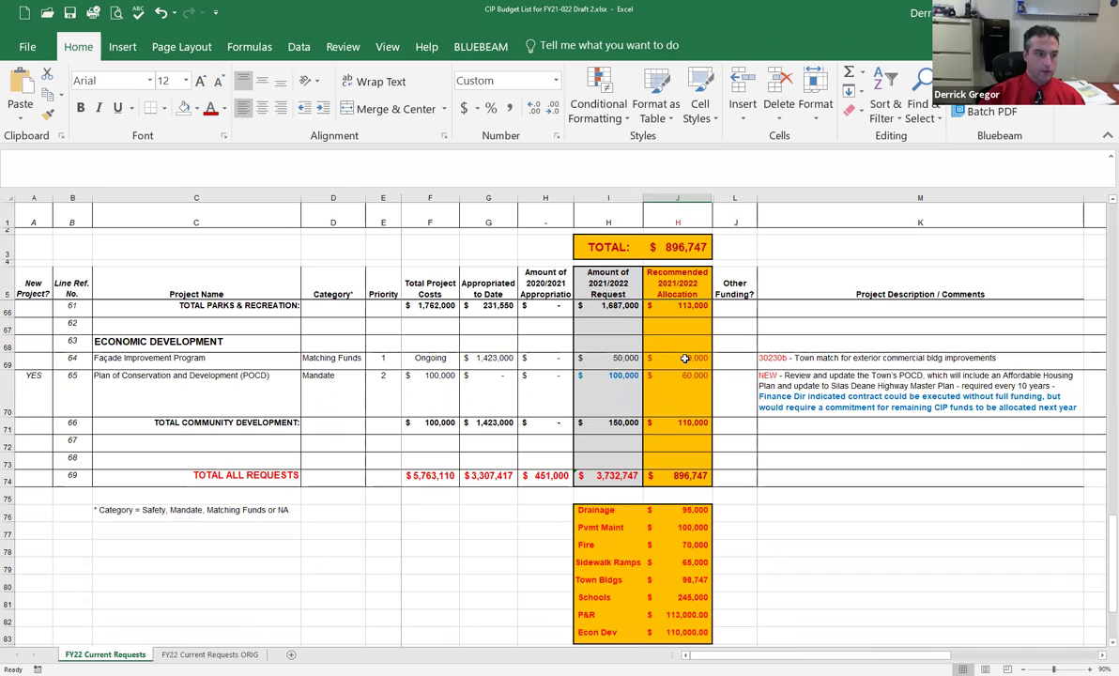
click(685, 357)
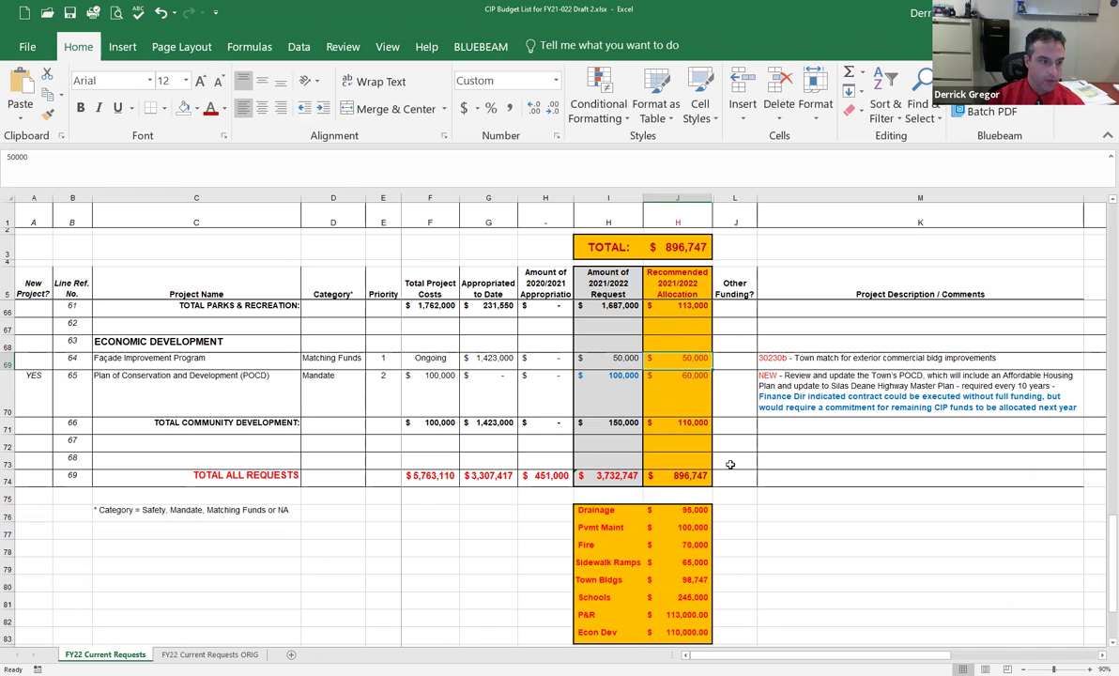
click(673, 377)
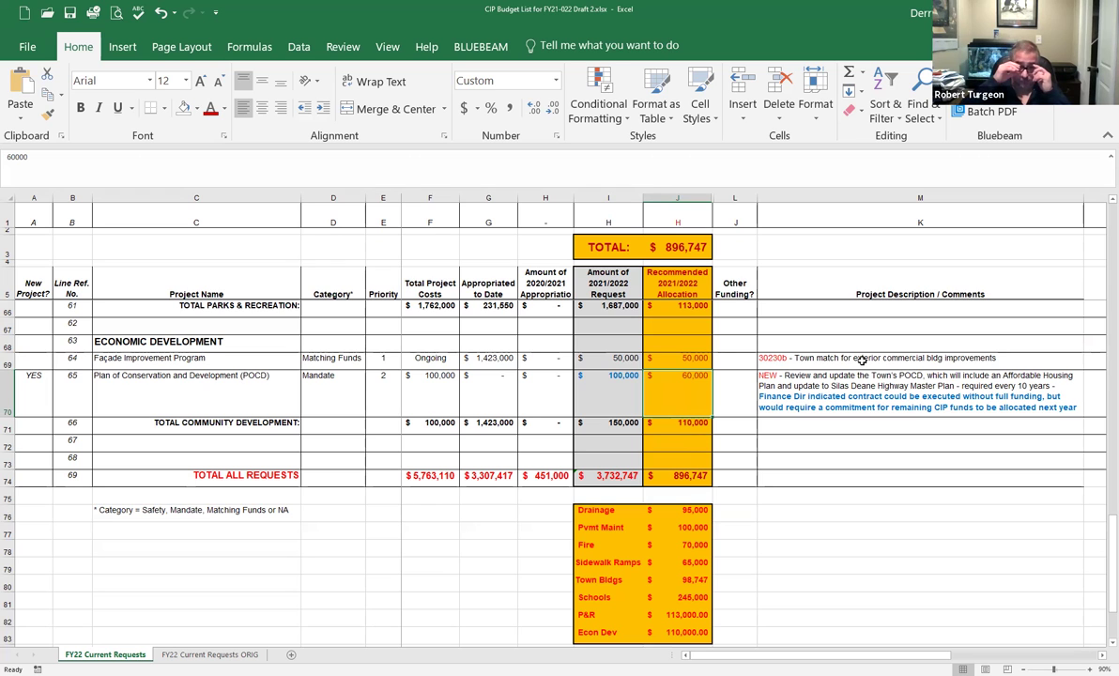
scroll(832, 405, down, 3)
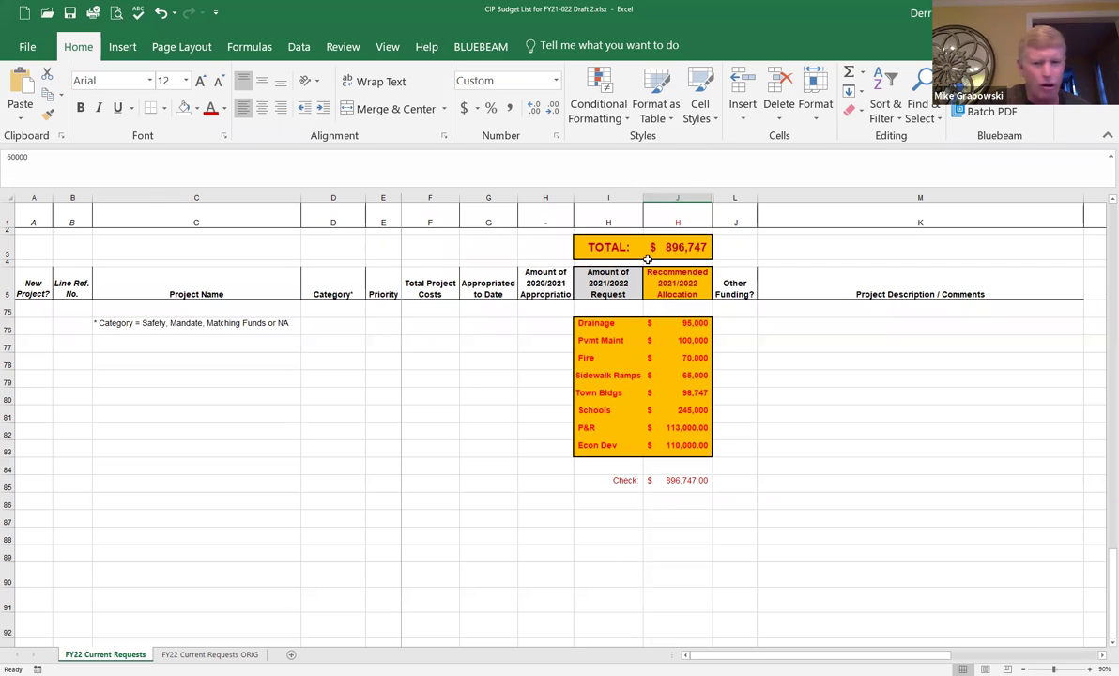
drag(641, 197, 643, 195)
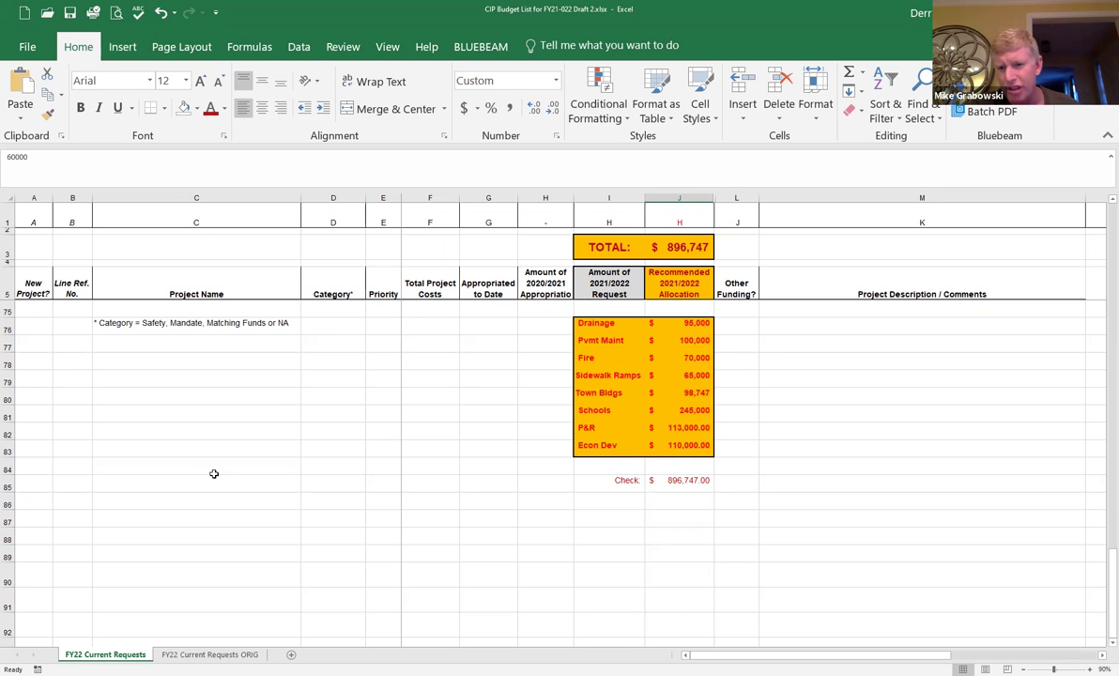
Look through the project requests and recommended allocations from Drainage down to Parks & Recreation.
scroll(215, 465, up, 3)
scroll(214, 464, up, 20)
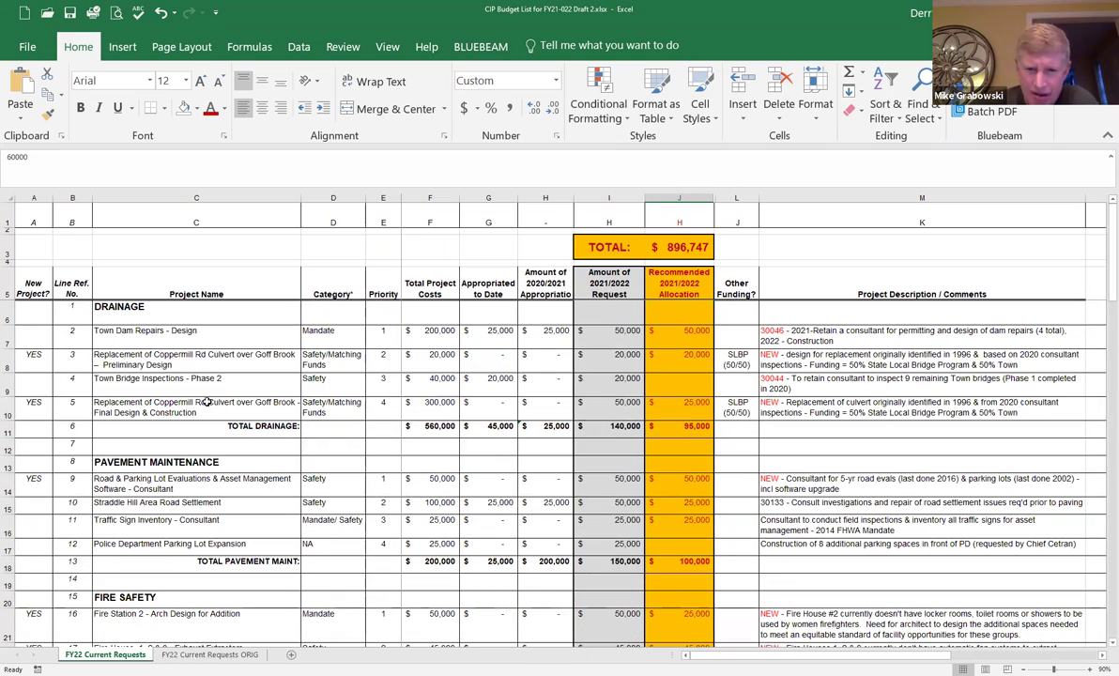
scroll(205, 405, down, 2)
scroll(204, 403, down, 2)
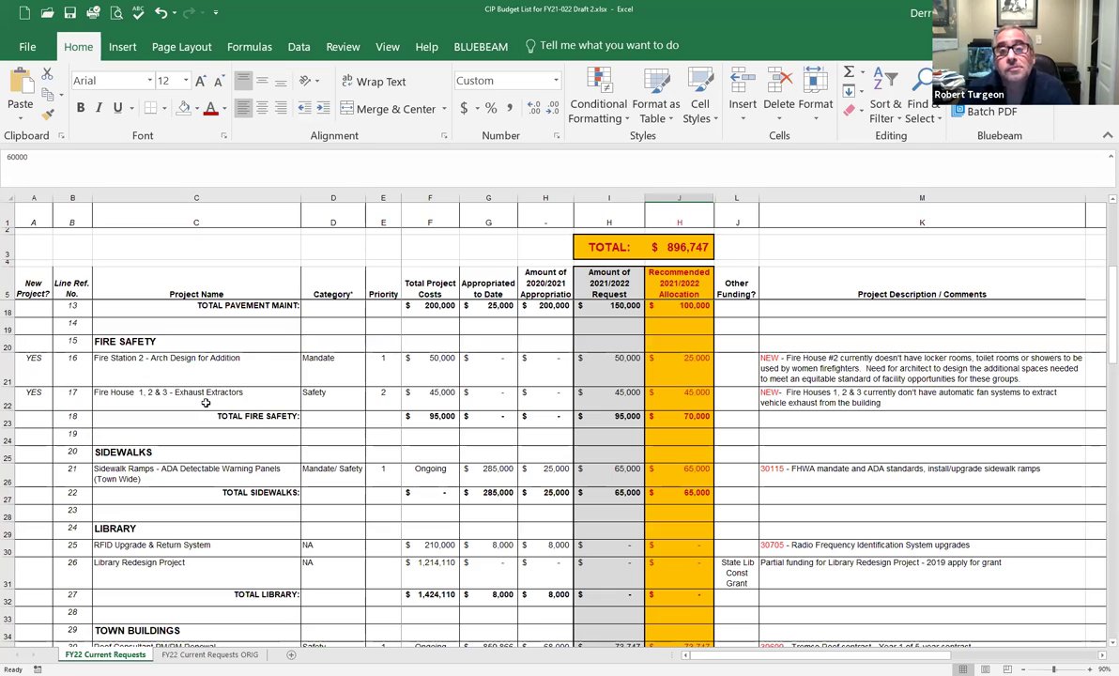
scroll(205, 403, down, 2)
scroll(205, 404, up, 2)
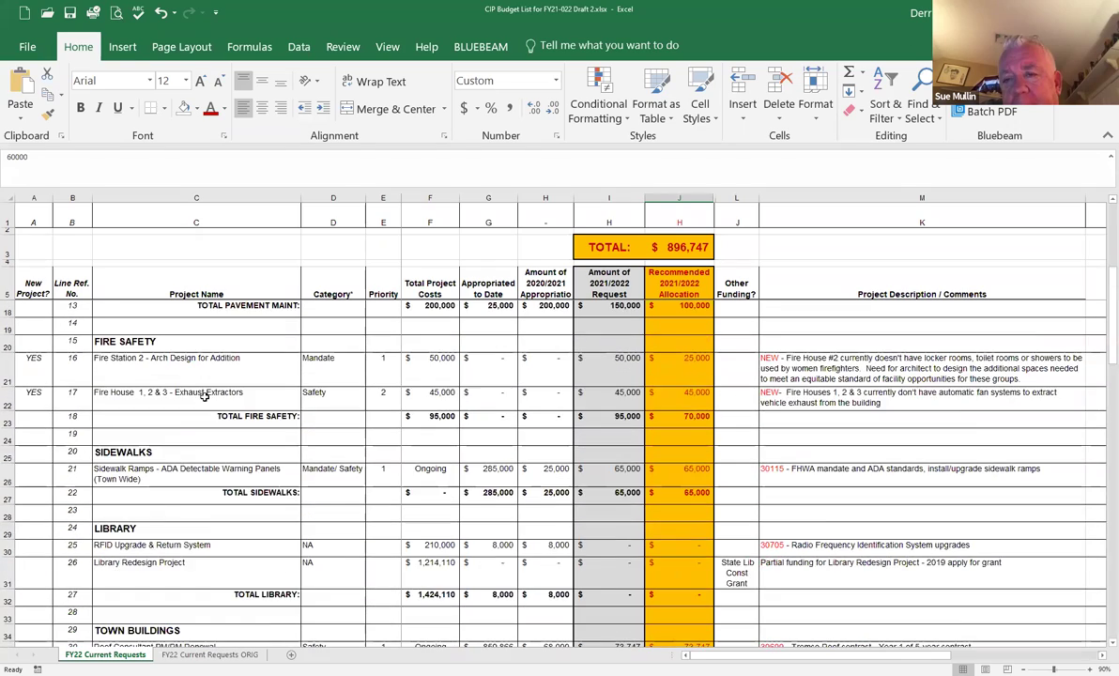
scroll(205, 402, down, 10)
scroll(205, 396, down, 1)
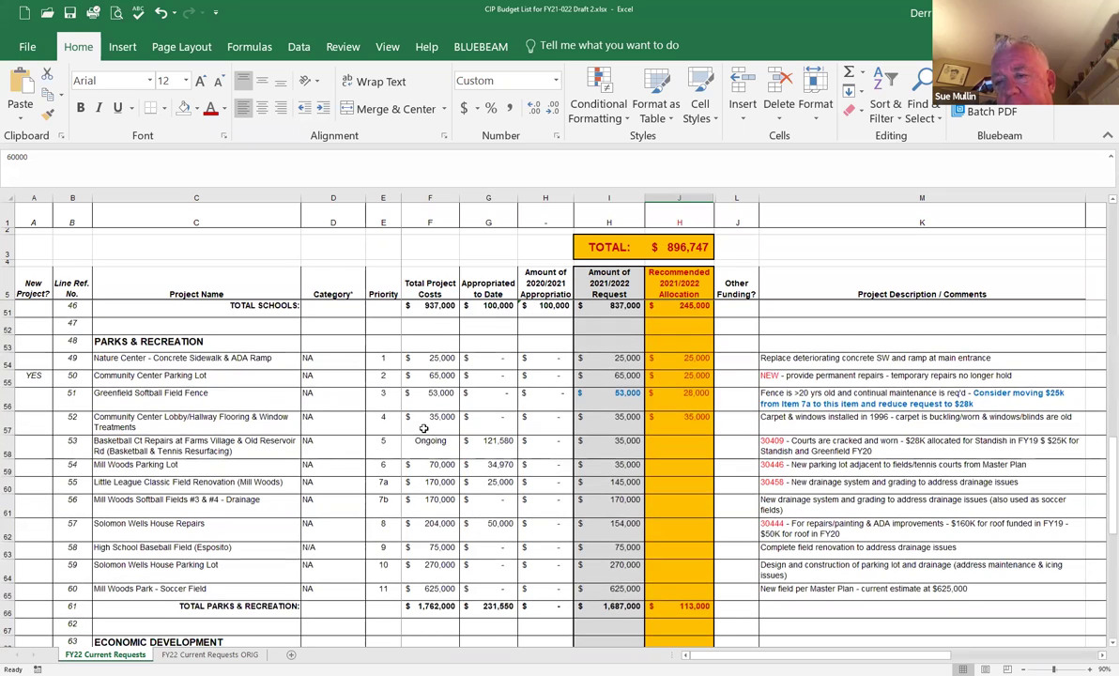
click(431, 419)
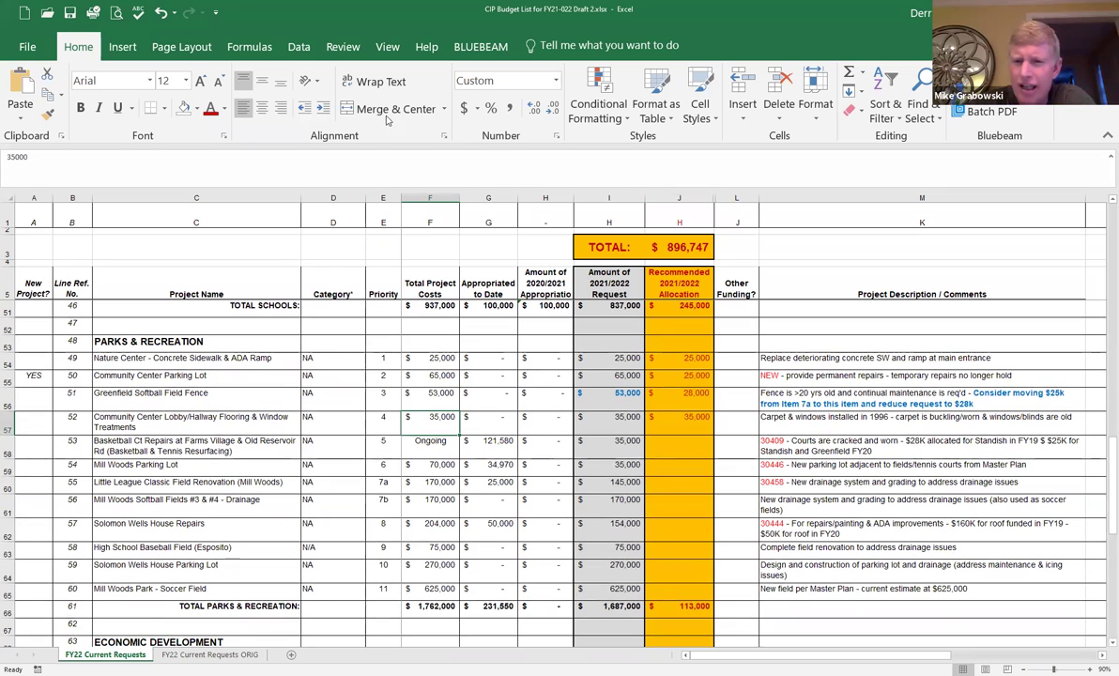
click(196, 109)
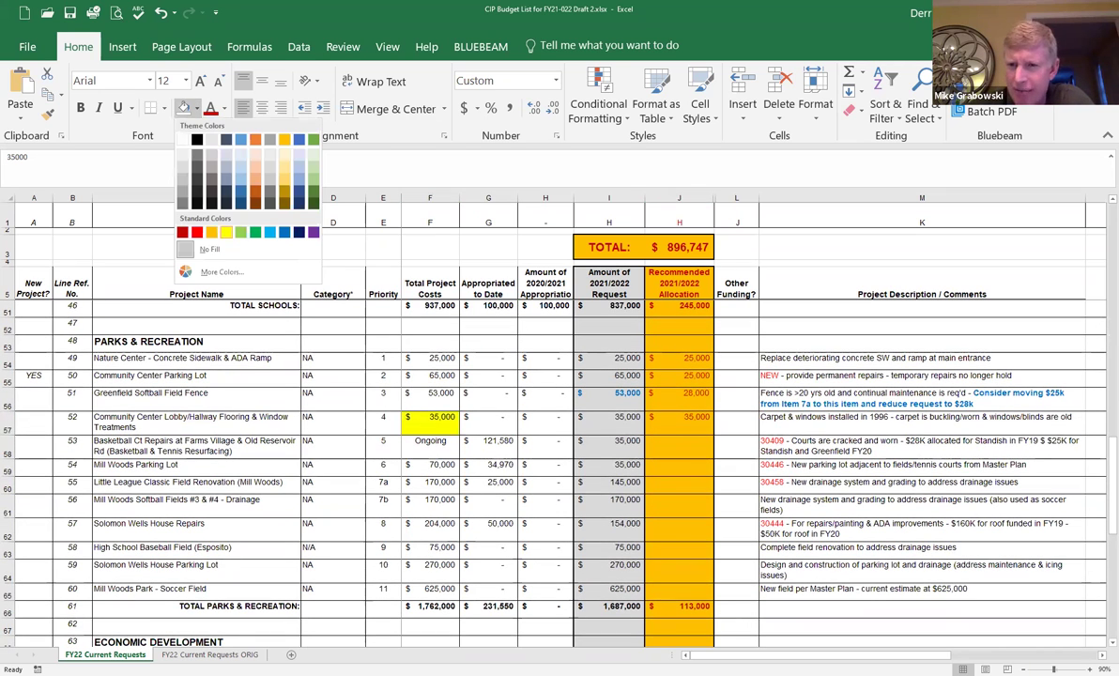
click(225, 232)
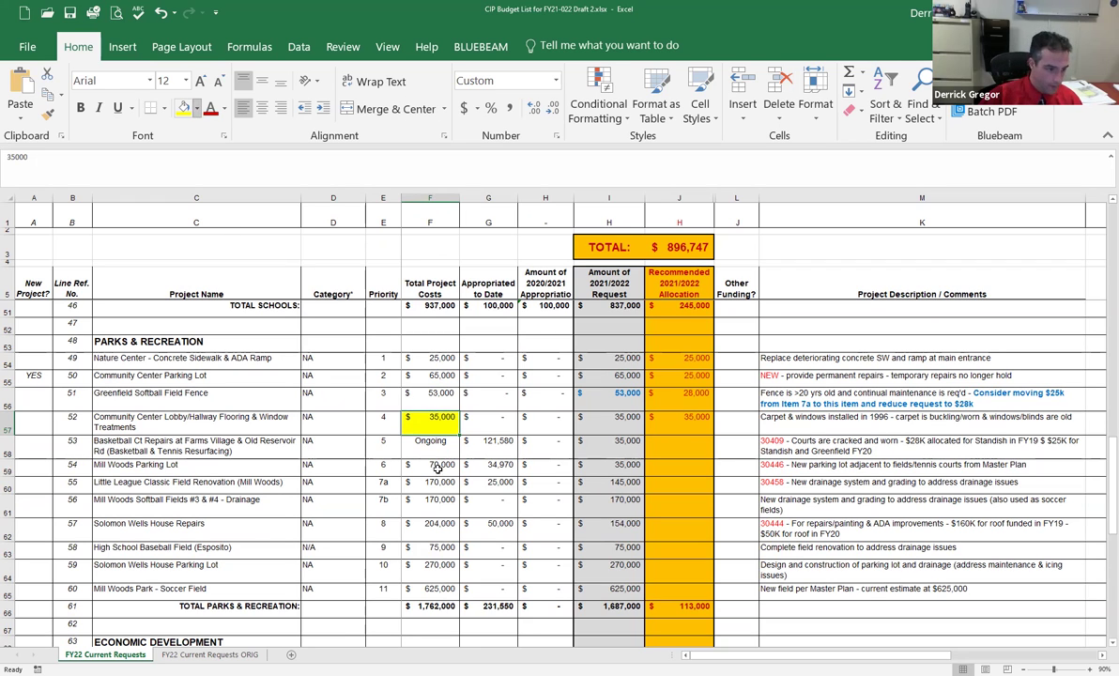
key(ctrl+z)
Highlight the Appropriated to Date amounts for Mill Woods Parking Lot and Little League Classic Field Renovation in yellow.
click(492, 482)
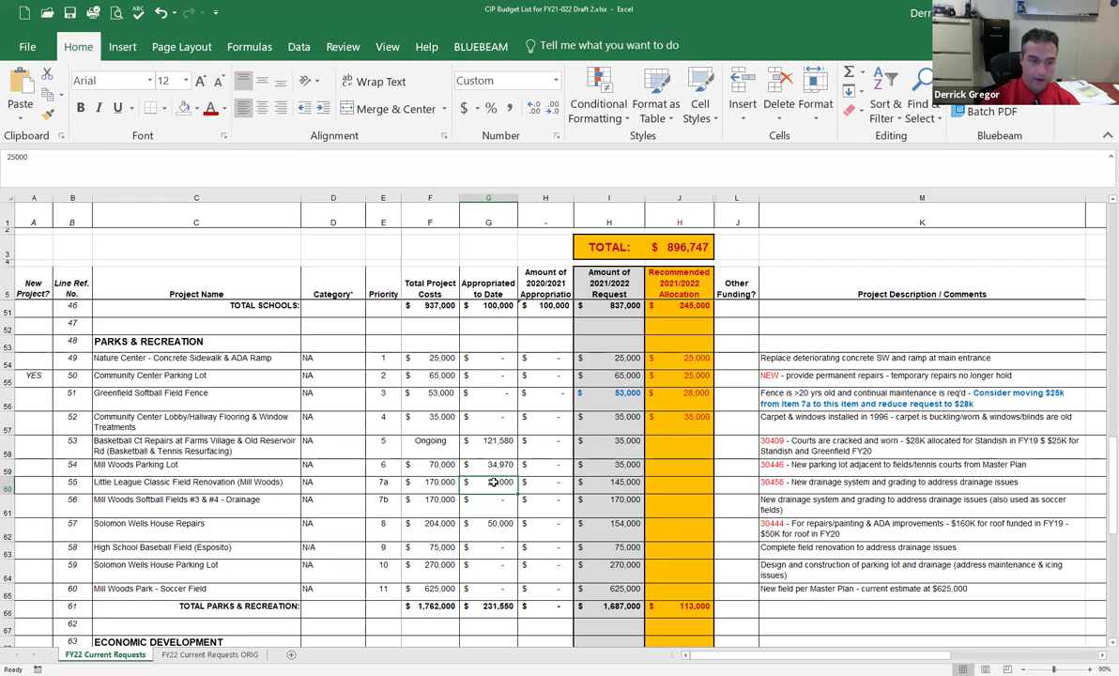
click(490, 464)
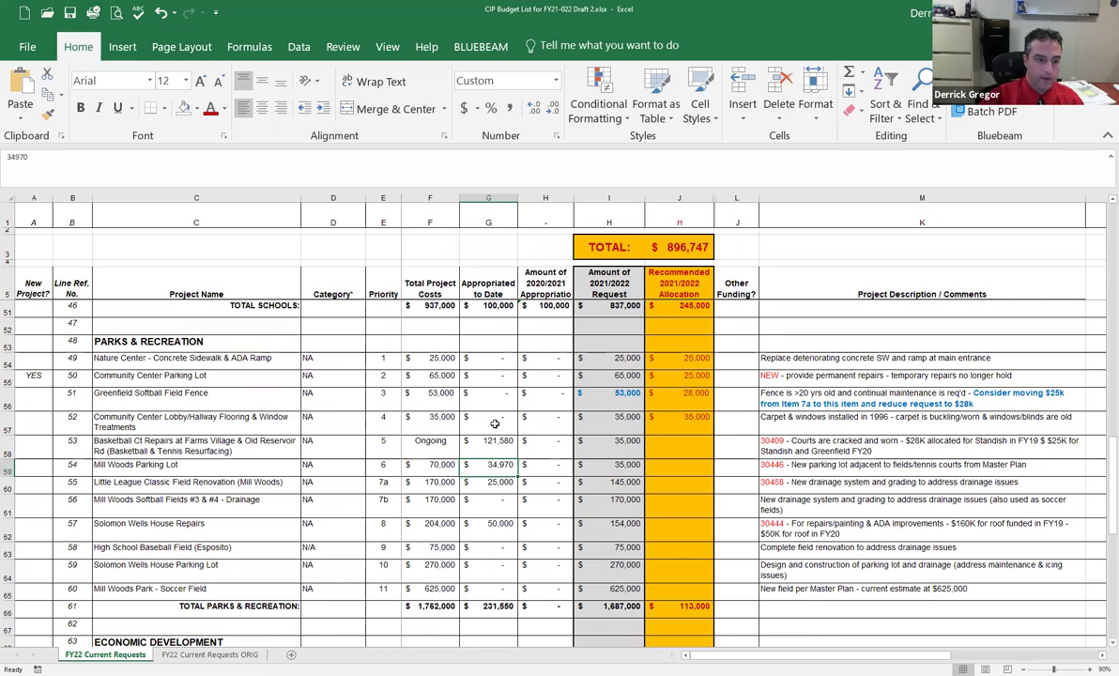
drag(489, 464, 489, 481)
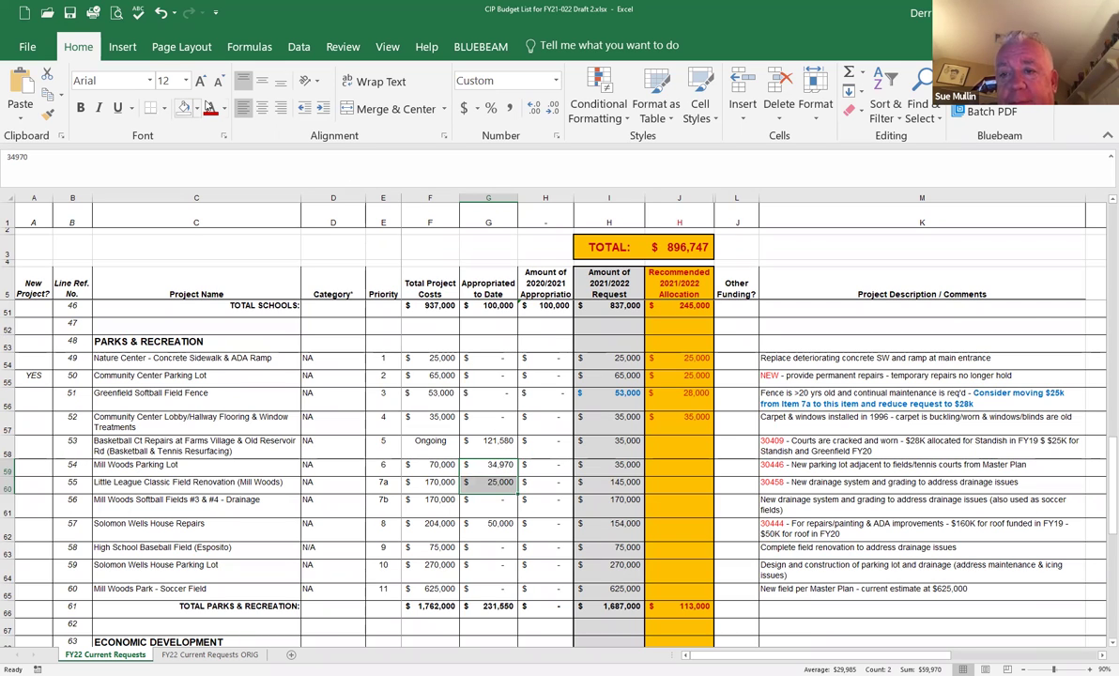
click(196, 108)
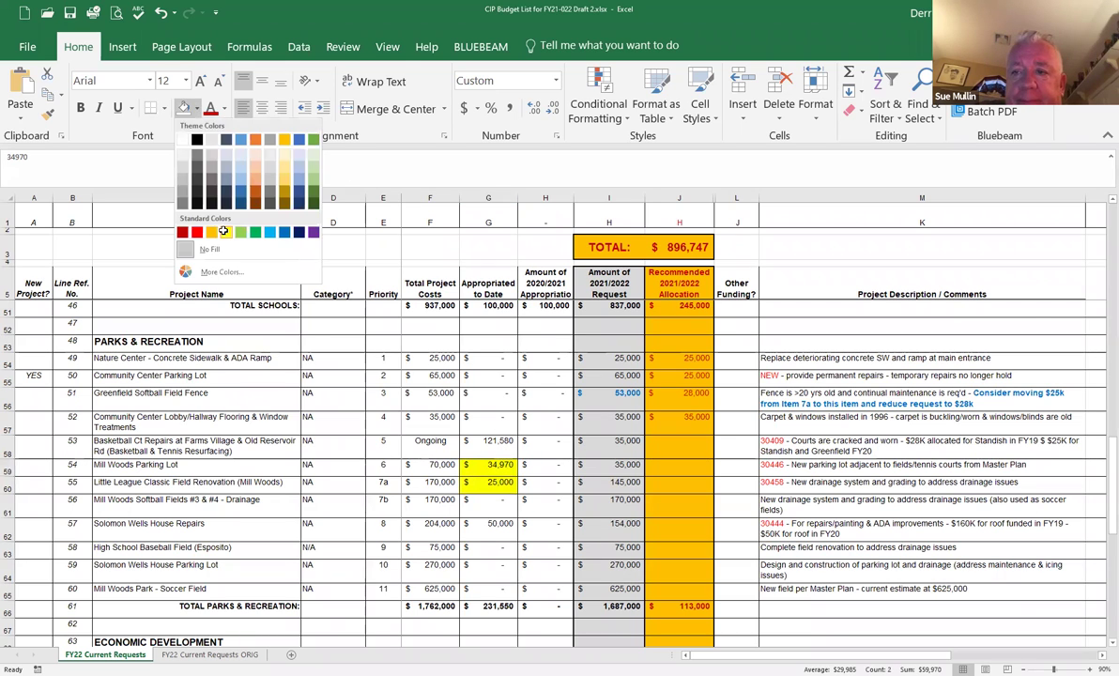
click(223, 231)
click(543, 390)
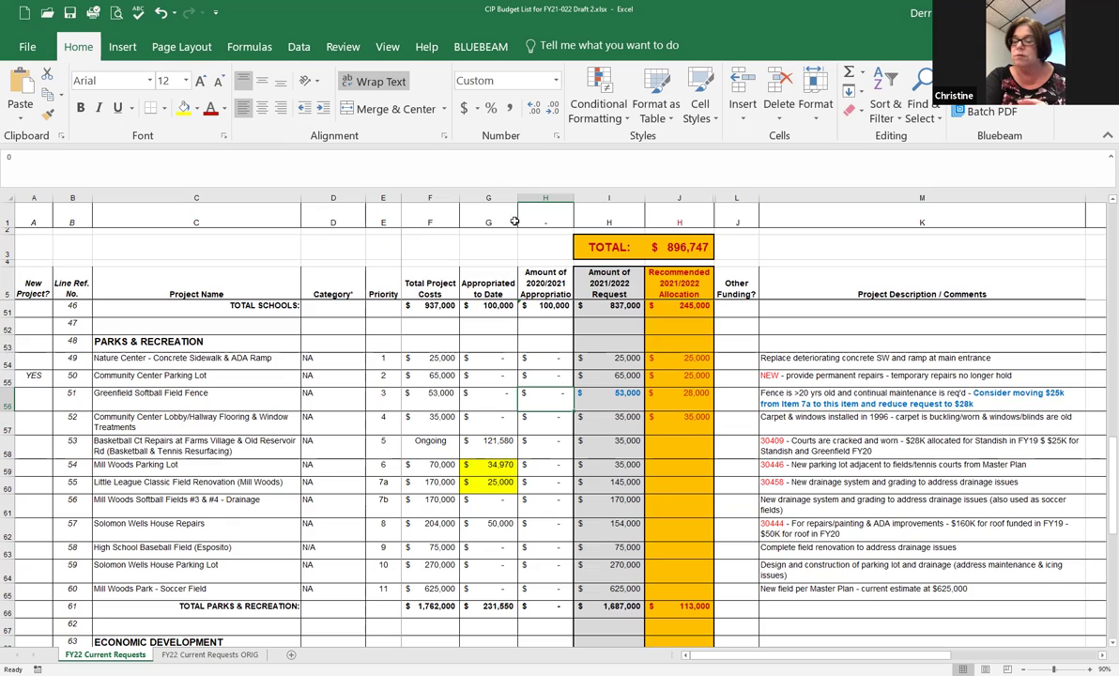
Highlight the Town Bridge Inspections - Phase 2 project name under Drainage in yellow.
scroll(582, 380, up, 12)
scroll(616, 389, up, 3)
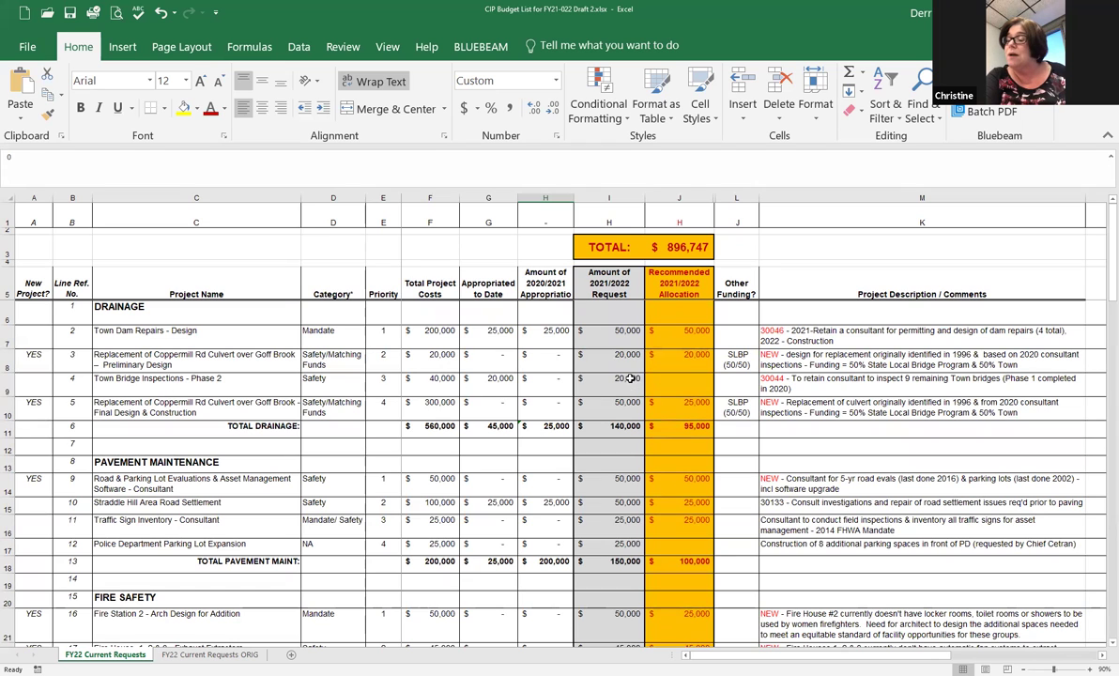
click(681, 379)
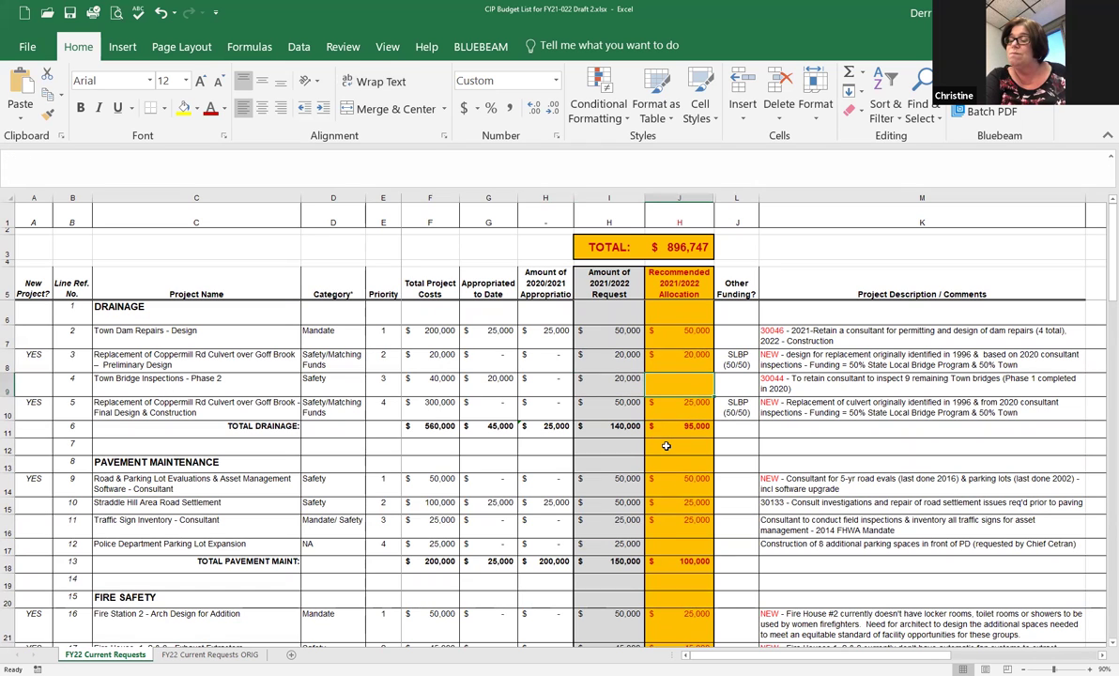
click(197, 376)
click(185, 109)
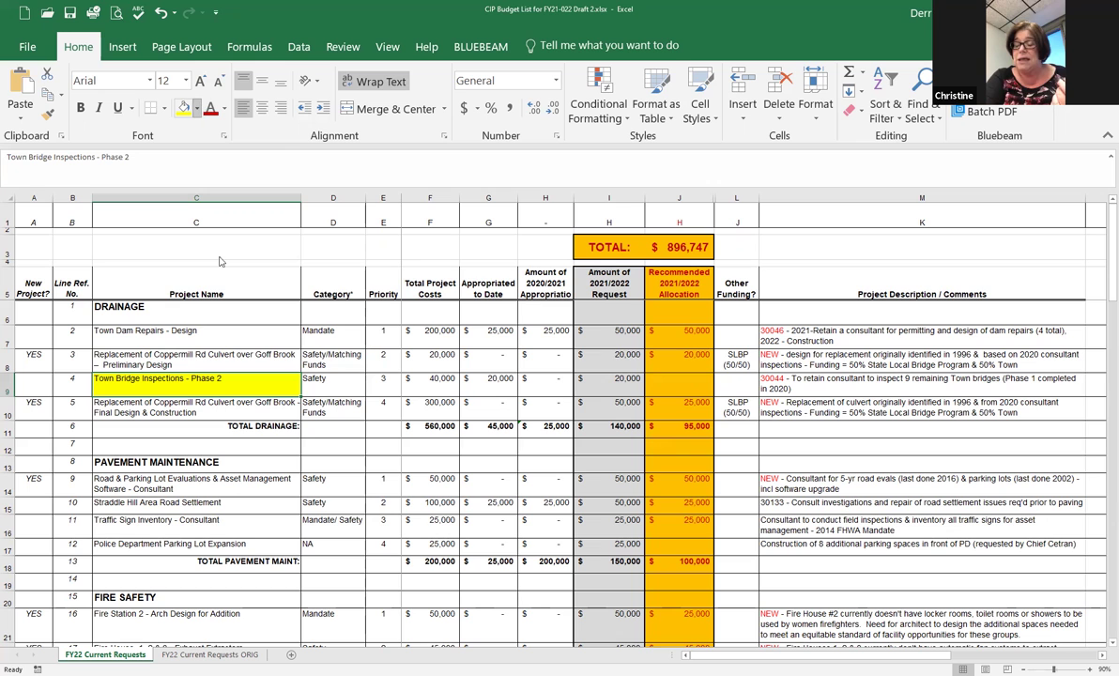
Highlight the Fire Station 2 - Arch Design for Addition name and the Fire Safety recommended allocations, including their total, in yellow.
scroll(222, 378, down, 3)
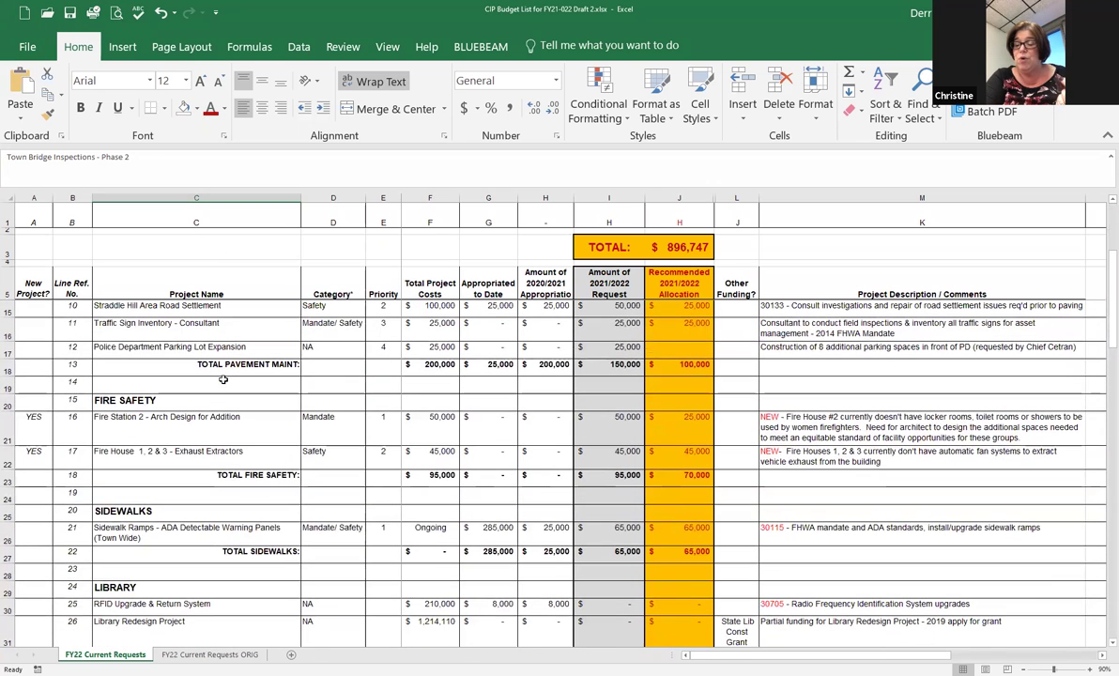
click(220, 419)
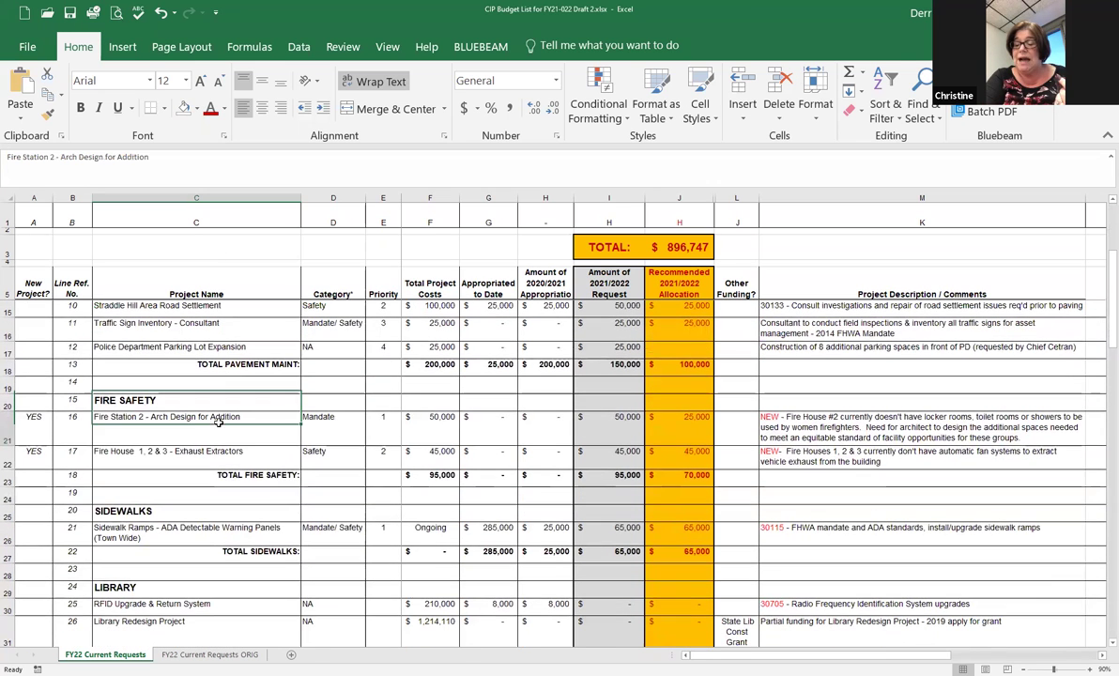
click(195, 108)
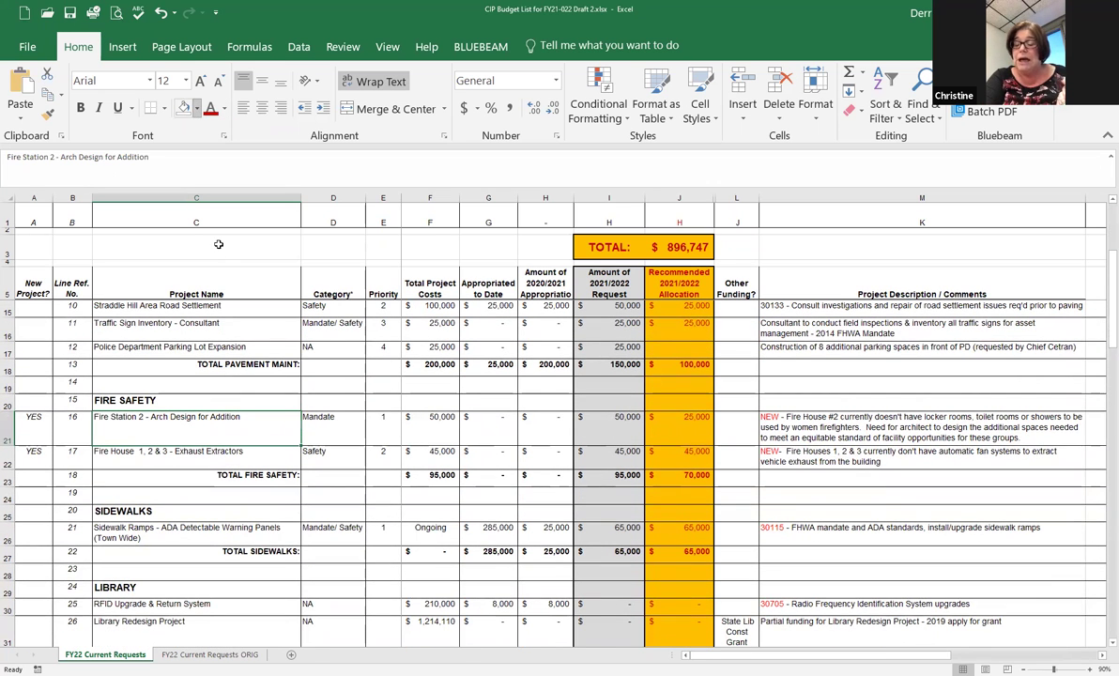
click(264, 325)
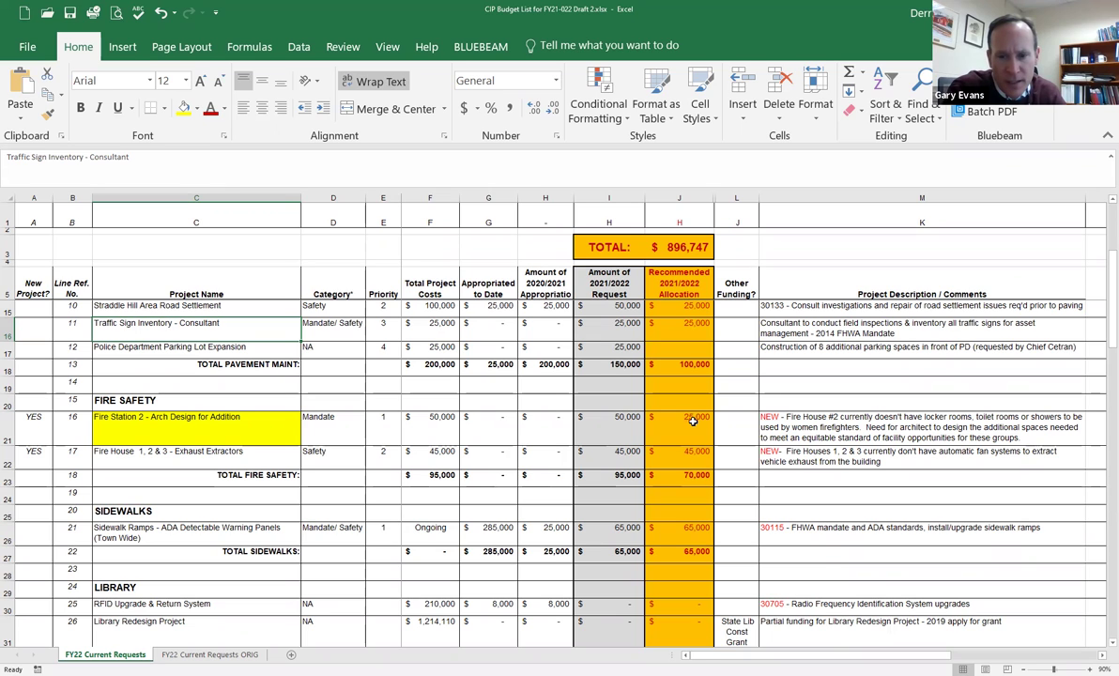
drag(692, 419, 698, 473)
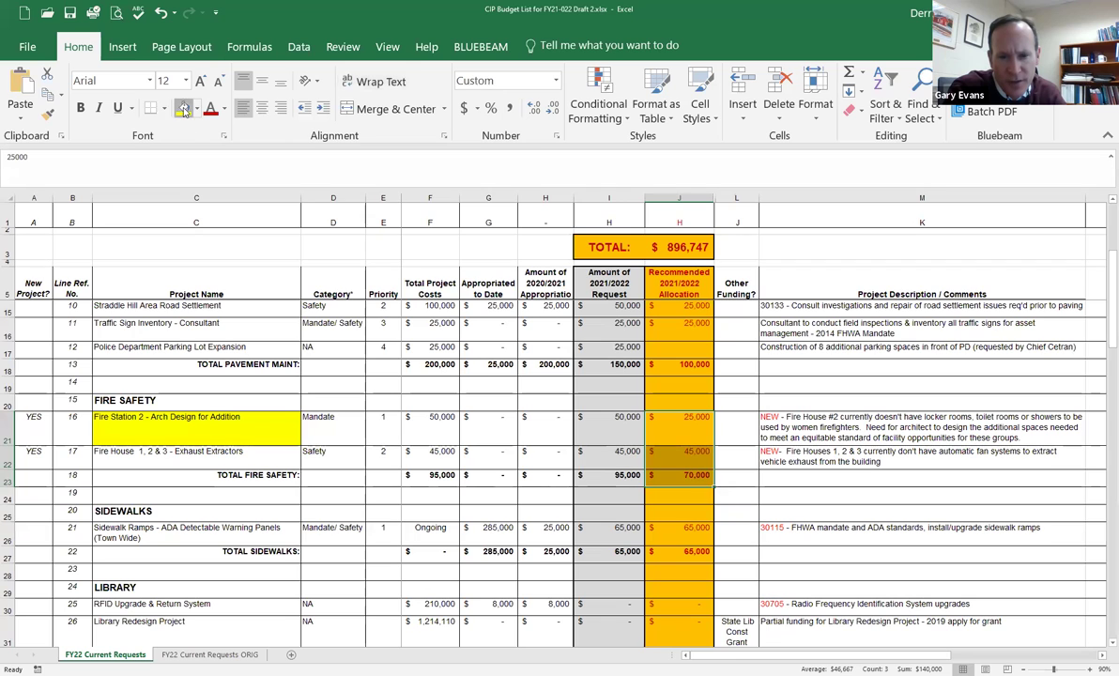
click(183, 107)
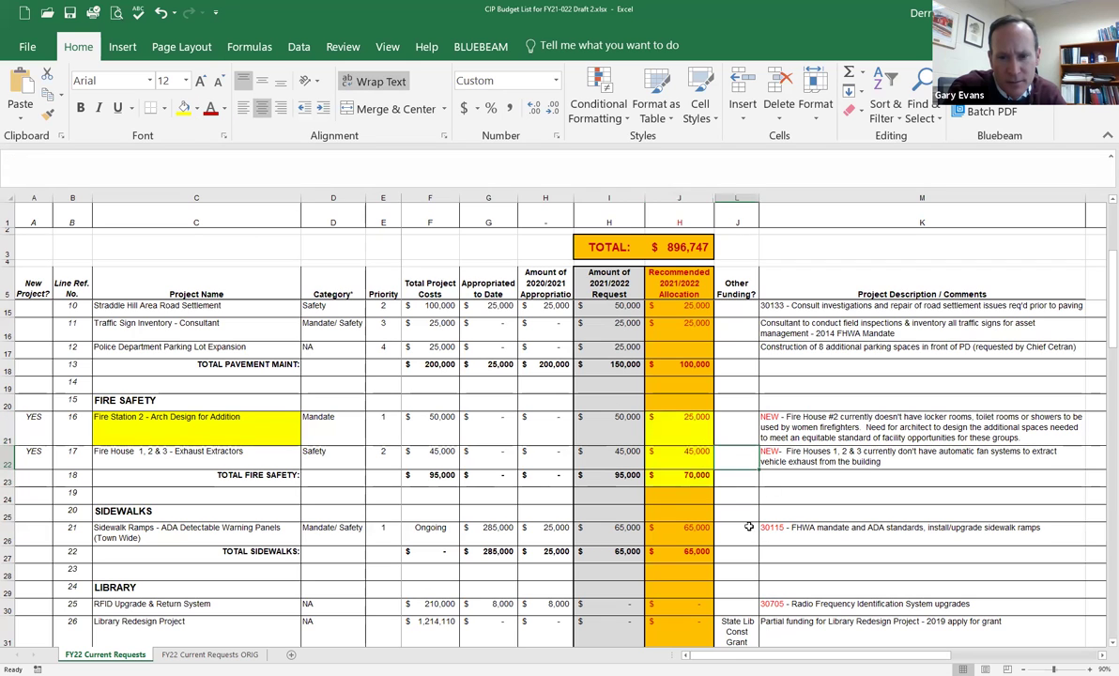
Remove the yellow fill from the Fire Station 2 - Arch Design for Addition project name under Fire Safety.
click(705, 475)
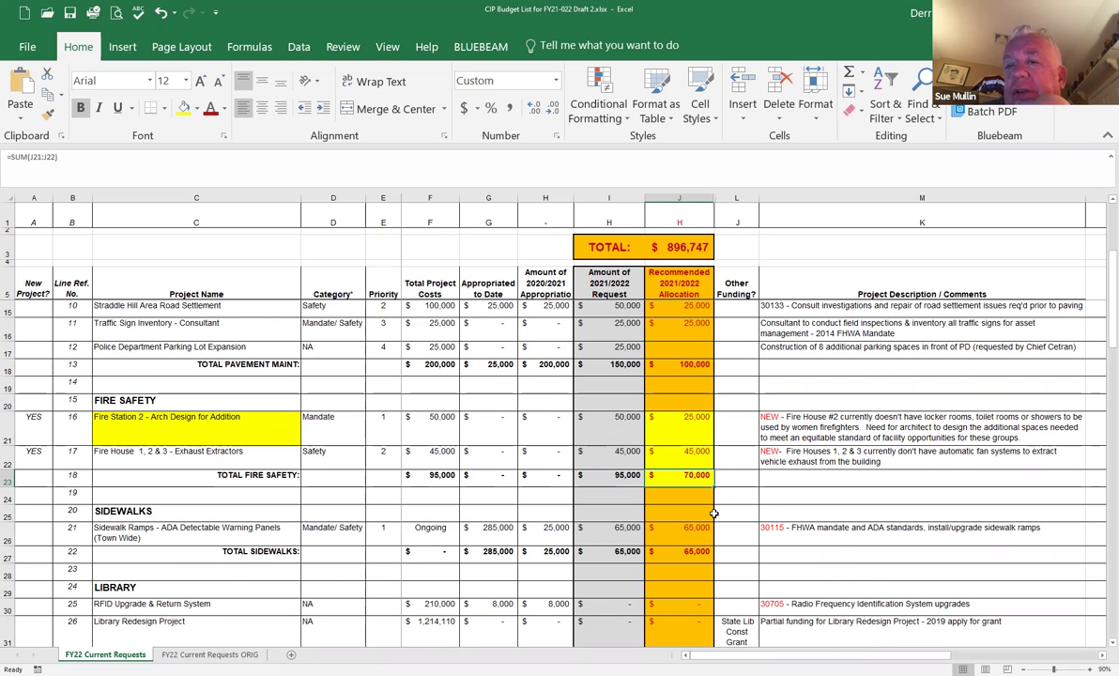
scroll(718, 510, down, 1)
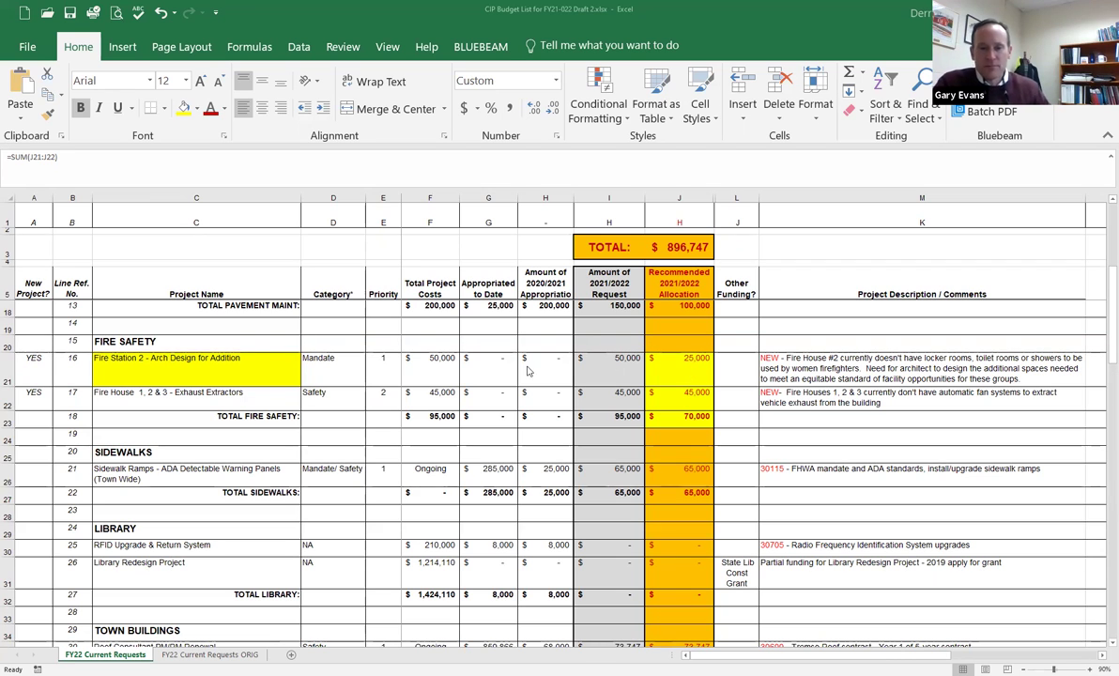
click(229, 372)
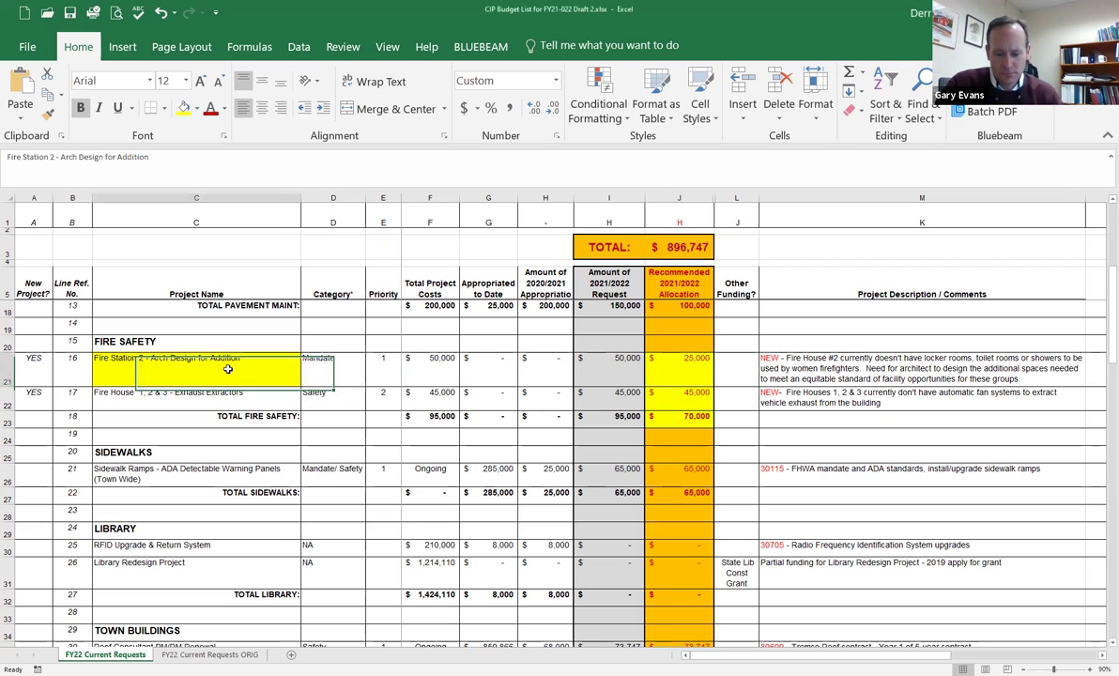
click(196, 110)
Change the fill of the Fire Safety recommended allocations, including their total, from yellow to the column's orange.
click(679, 360)
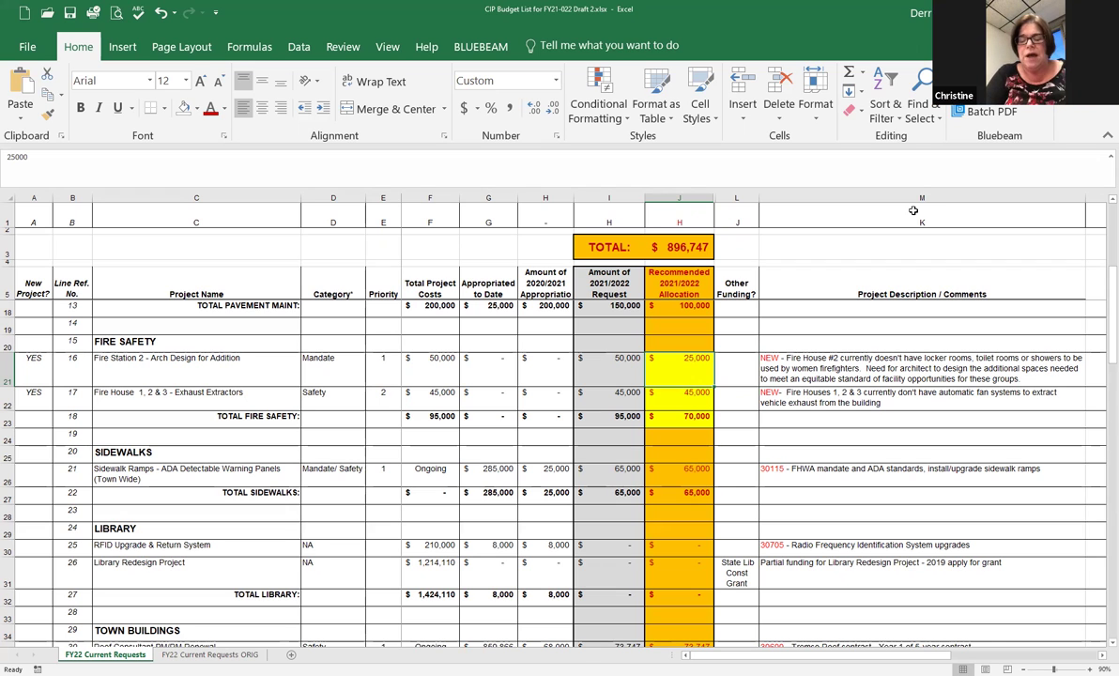
drag(679, 364, 682, 416)
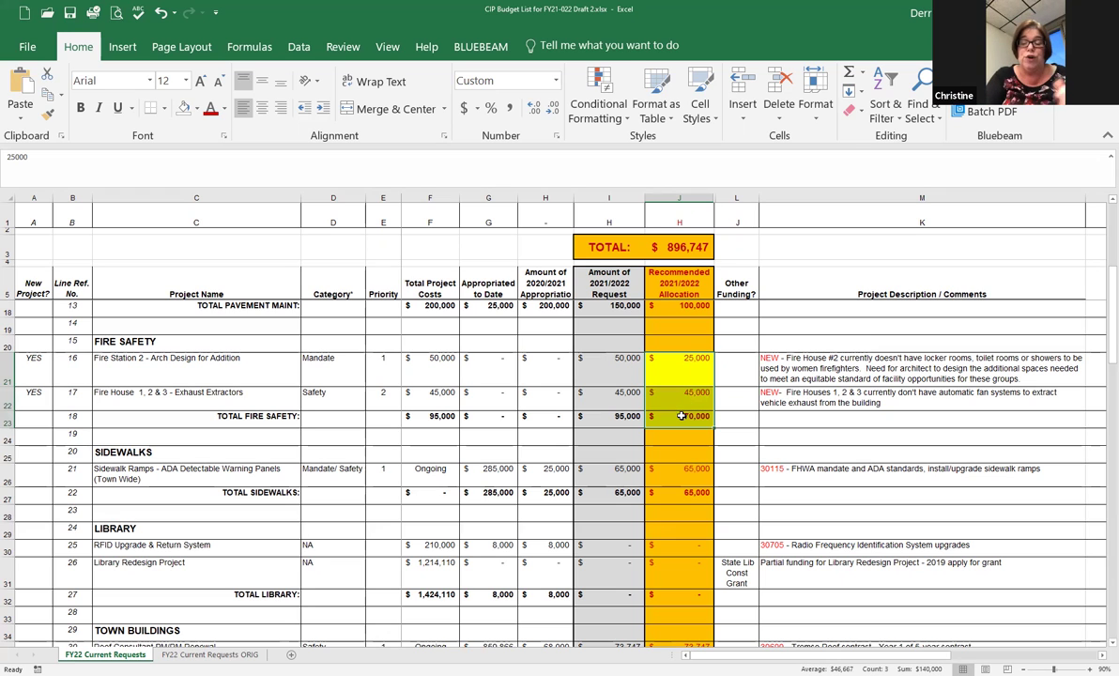
click(196, 108)
click(197, 222)
click(798, 267)
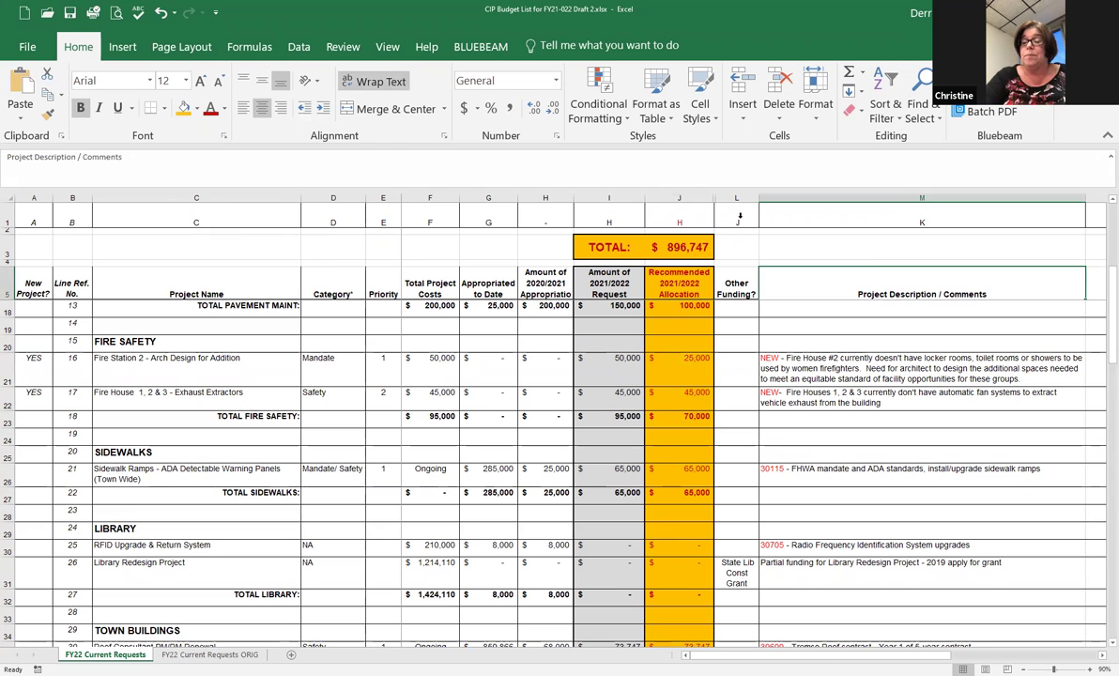